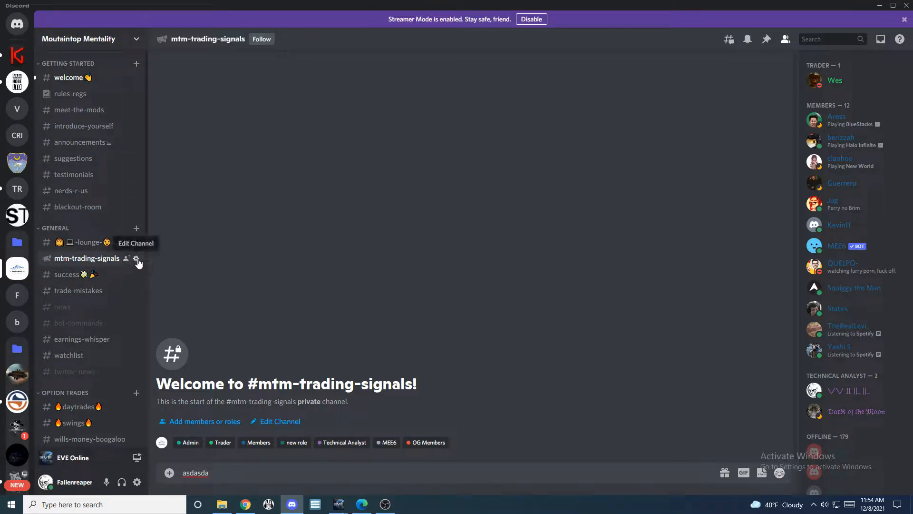
Copy the webhook URL of MTM Signal Sniffer from the integration settings of the mtm-trading-signals channel.
{"action": "left_click", "coordinate": [138, 259]}
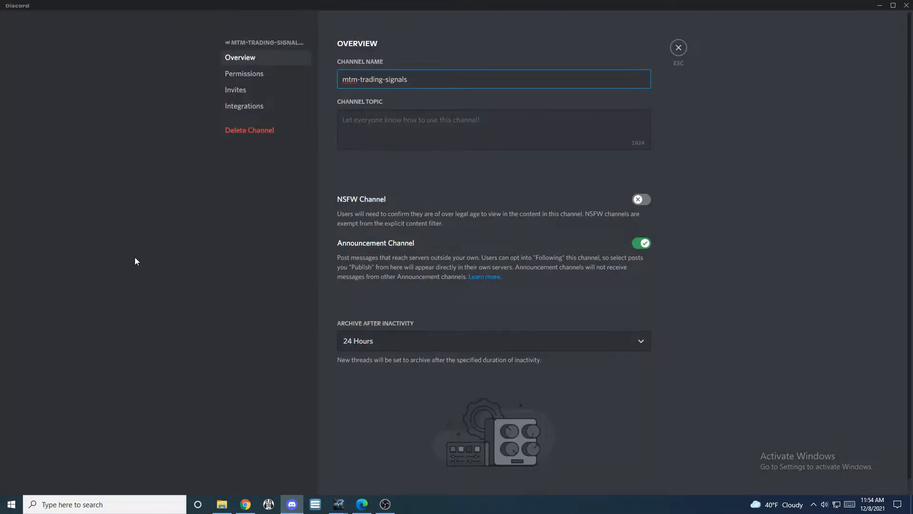
{"action": "left_click", "coordinate": [265, 107]}
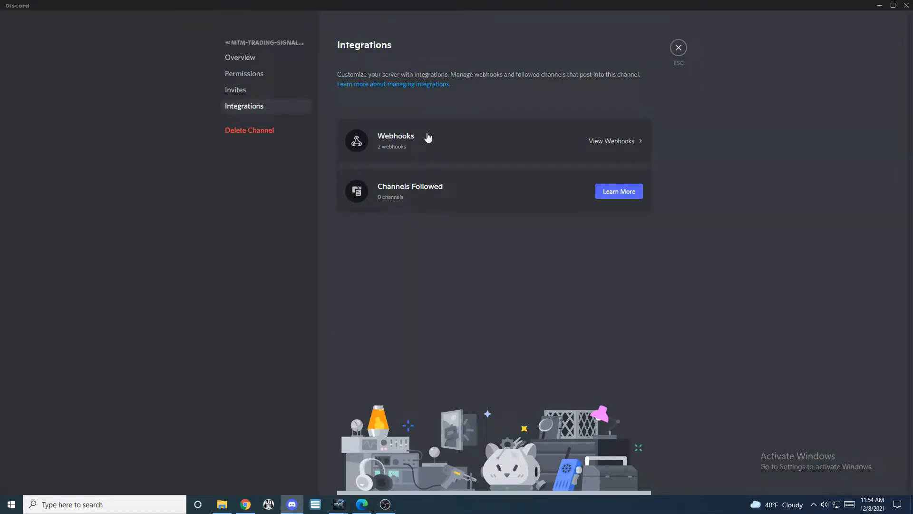
{"action": "left_click", "coordinate": [613, 143]}
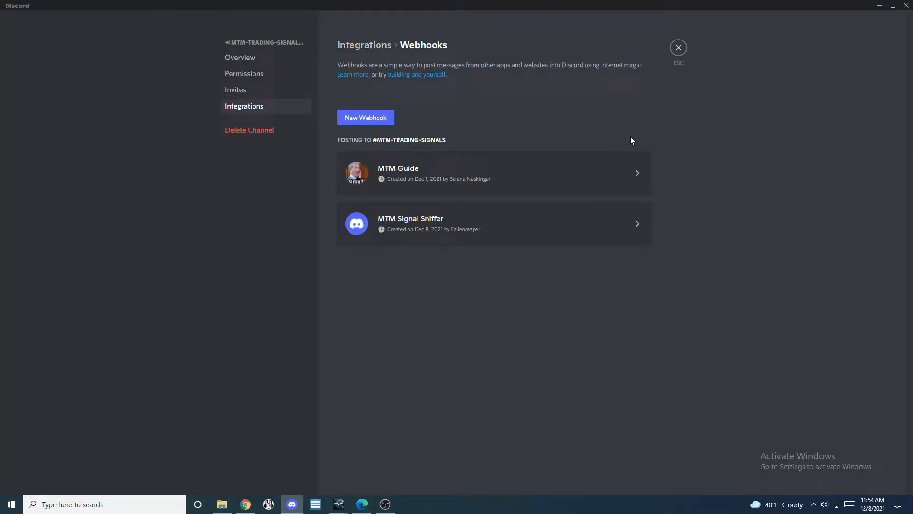
{"action": "left_click", "coordinate": [502, 223]}
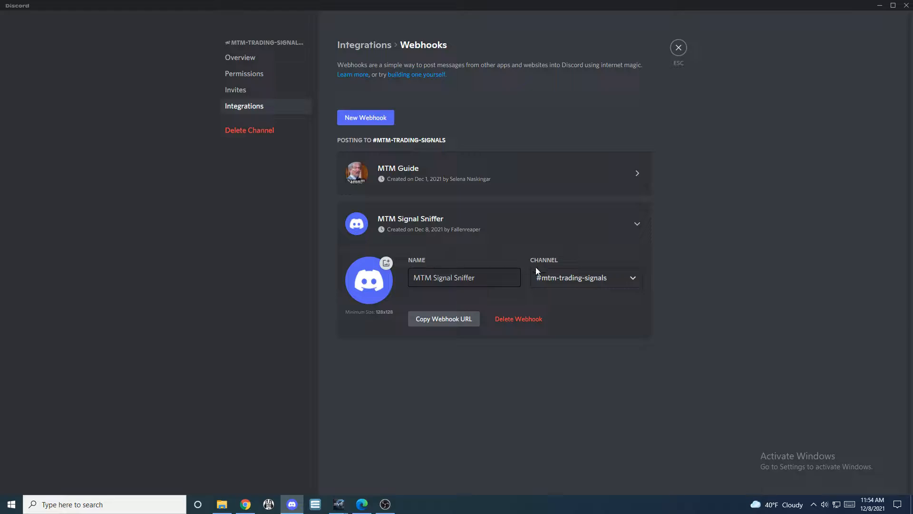
{"action": "left_click", "coordinate": [450, 320]}
Switch to TradingView in Chrome, discarding the open SPY alert draft and closing the help article.
{"action": "left_click", "coordinate": [248, 506]}
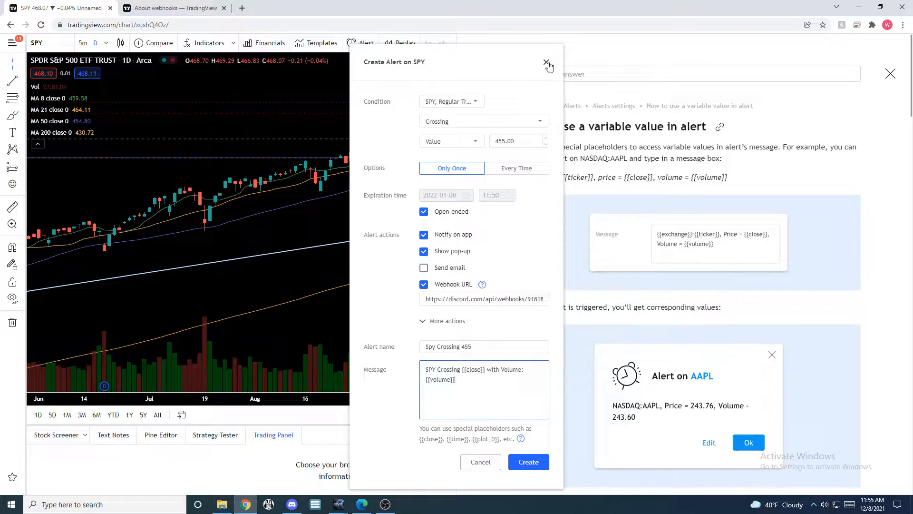
{"action": "left_click", "coordinate": [547, 62]}
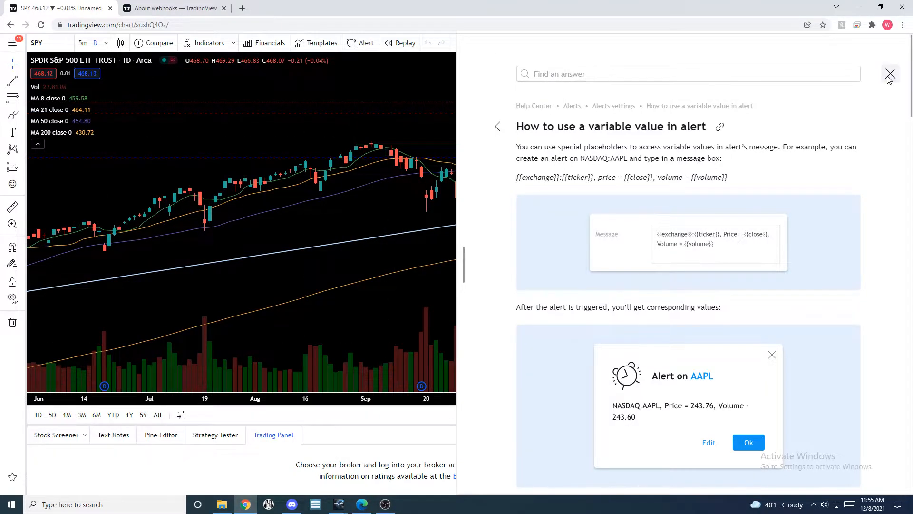
{"action": "left_click", "coordinate": [890, 73]}
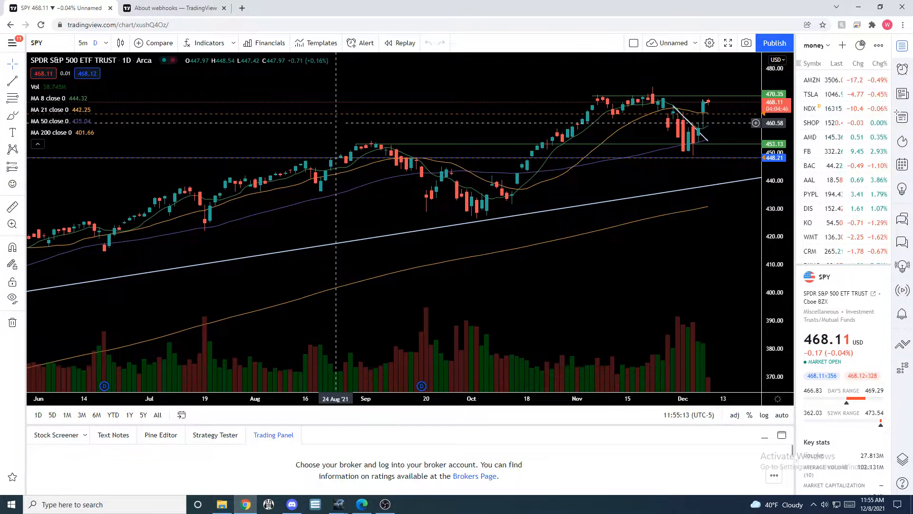
Start a new alert on the SPY price series and replace its webhook URL with the copied Discord one.
{"action": "right_click", "coordinate": [567, 146]}
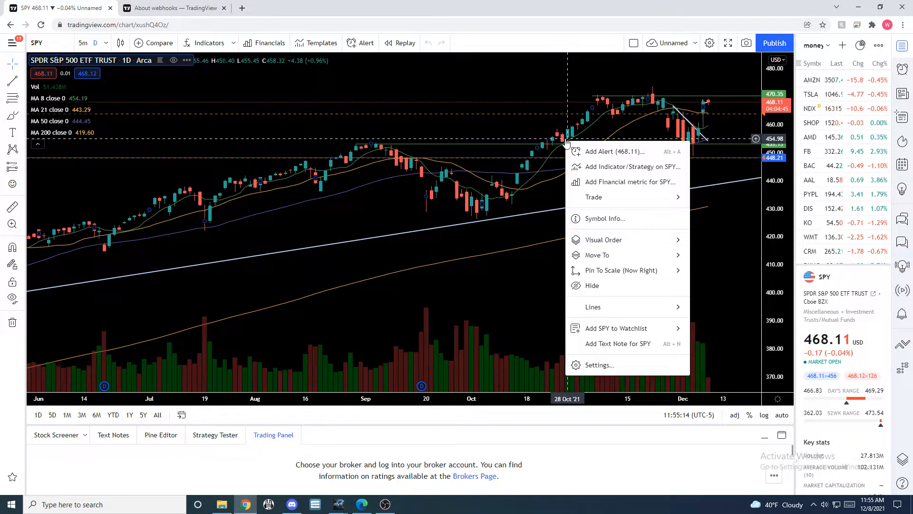
{"action": "left_click", "coordinate": [615, 152]}
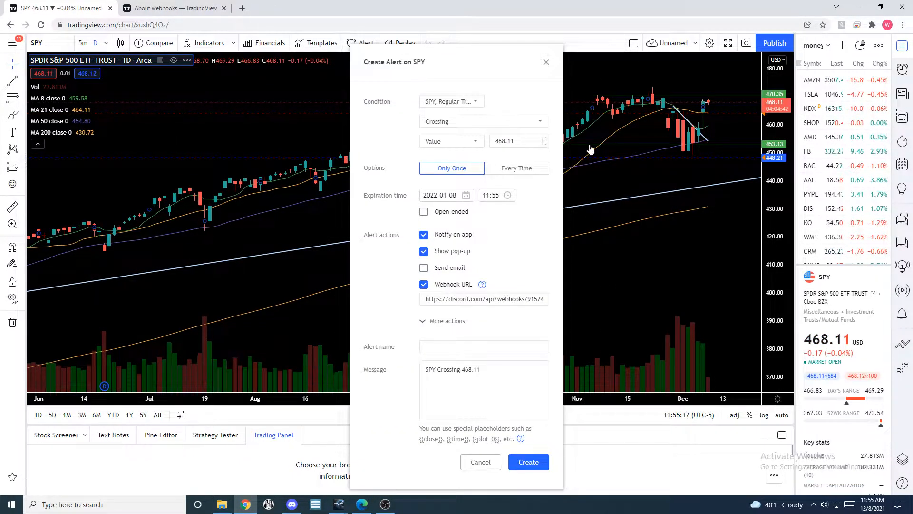
{"action": "right_click", "coordinate": [595, 124]}
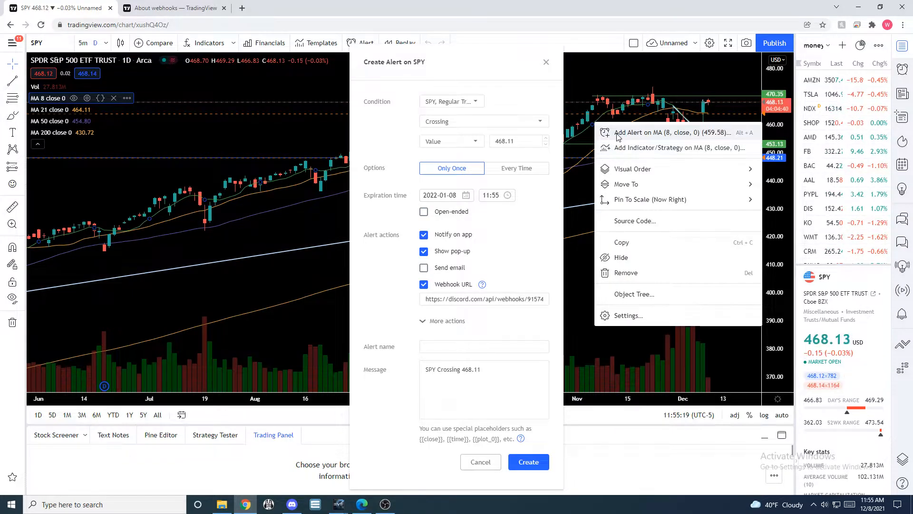
{"action": "left_click", "coordinate": [612, 79]}
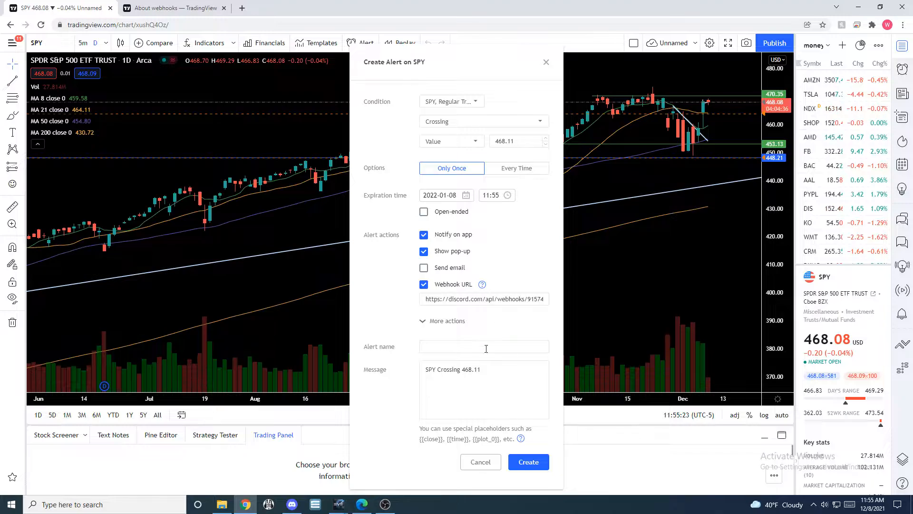
{"action": "left_click", "coordinate": [474, 299]}
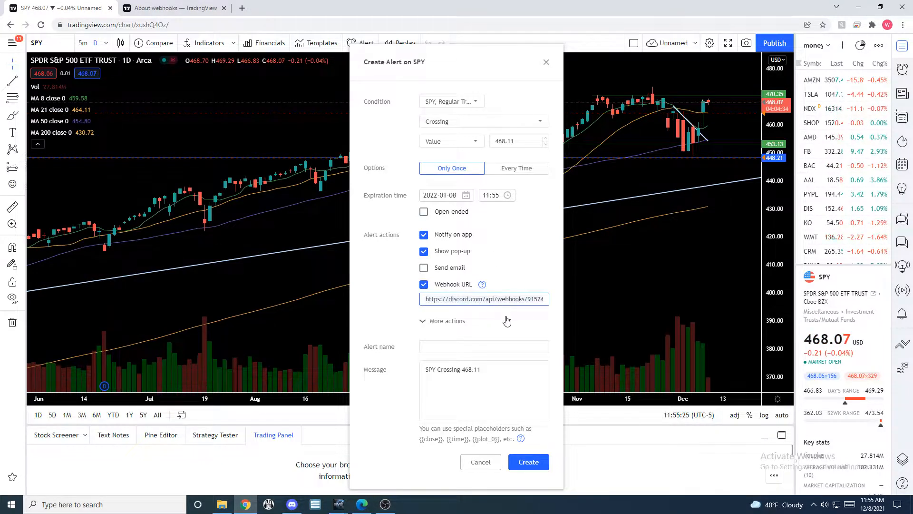
{"action": "key", "text": "ctrl+v"}
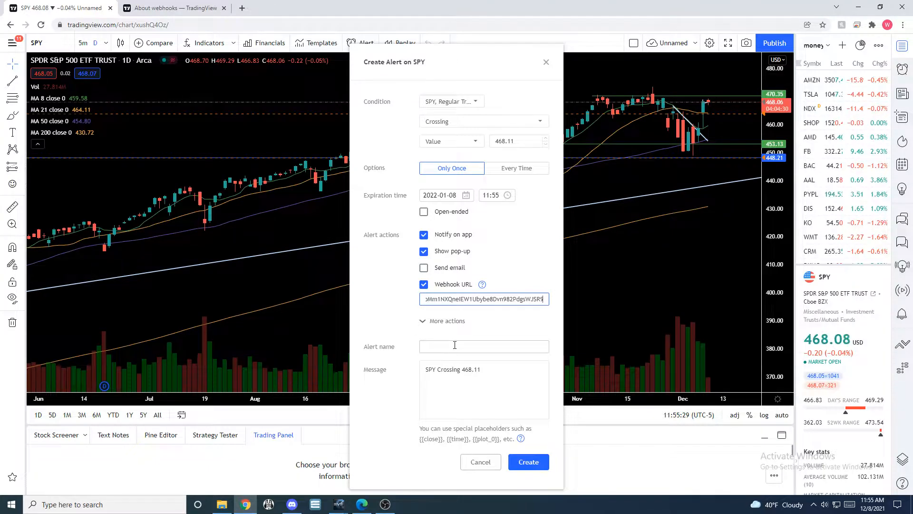
Use Crossing as the SPY alert's condition and set its trigger value to 455.
{"action": "left_click", "coordinate": [533, 122]}
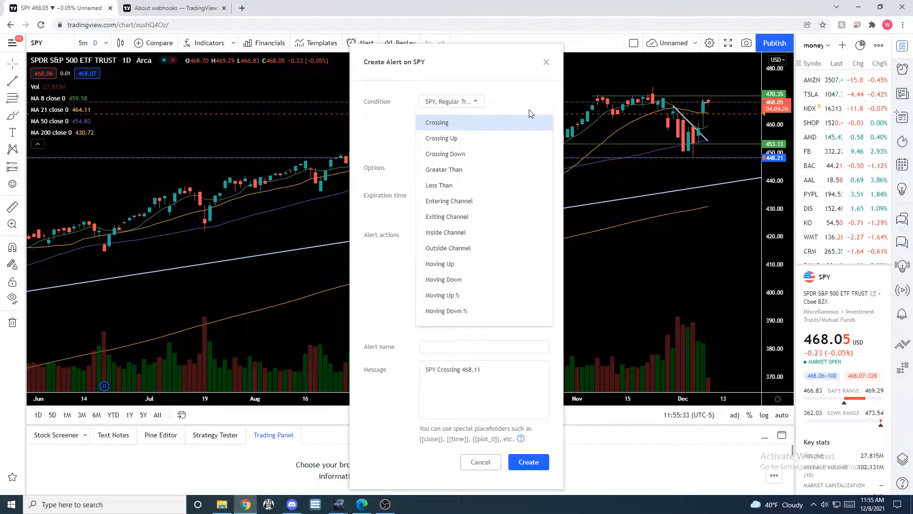
{"action": "left_click", "coordinate": [532, 122]}
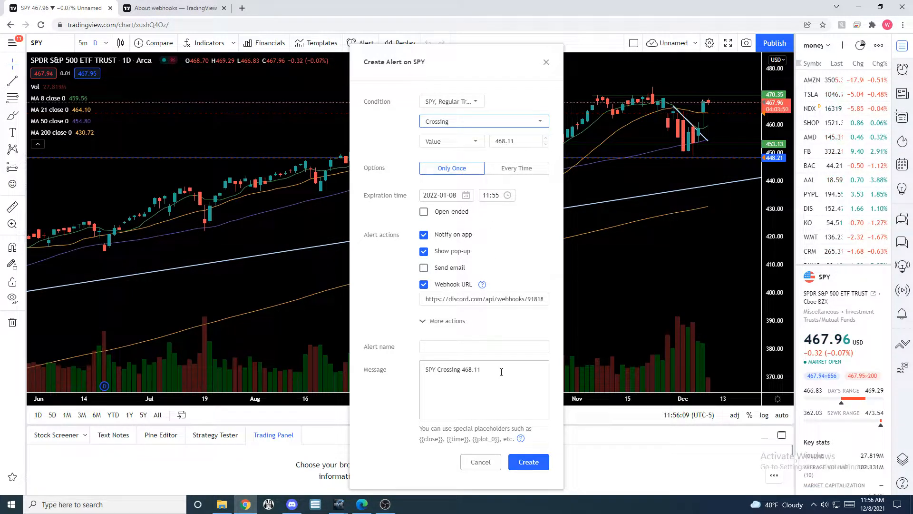
{"action": "left_click", "coordinate": [514, 140]}
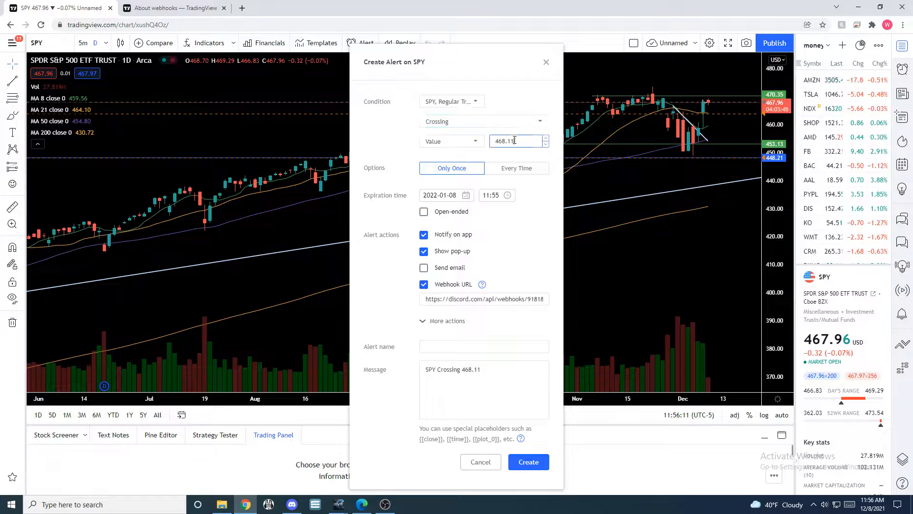
{"action": "key", "text": "ctrl+a"}
{"action": "type", "text": "45"}
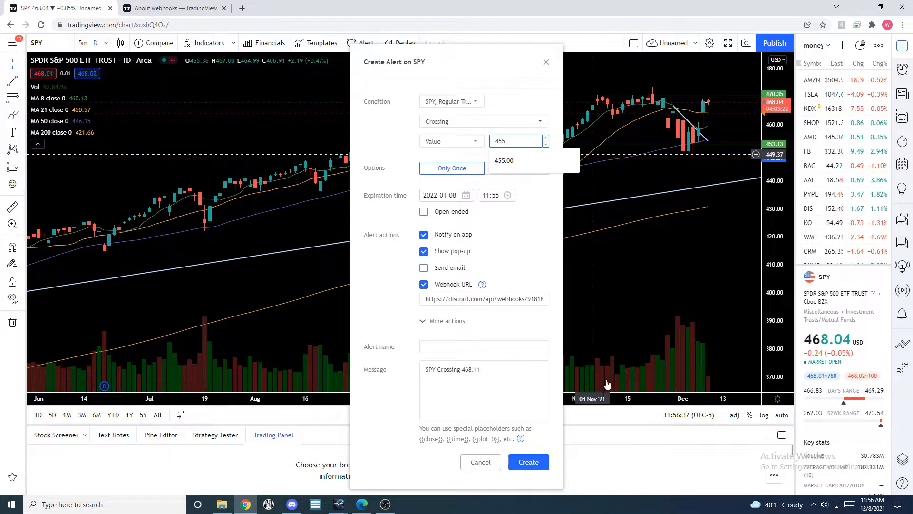
Replace the price in the alert message with "{{close}} with Volume: {{volume}}".
{"action": "left_click", "coordinate": [513, 398]}
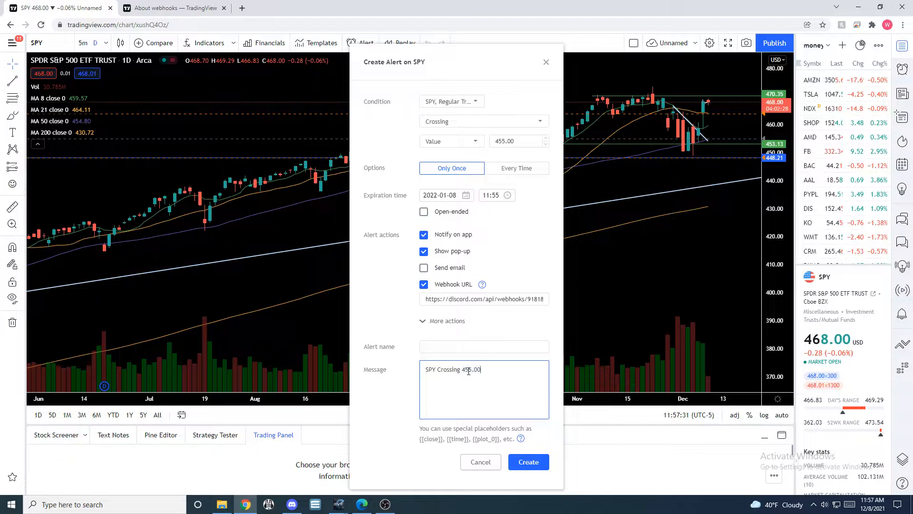
{"action": "left_click_drag", "start_coordinate": [482, 373], "coordinate": [467, 366]}
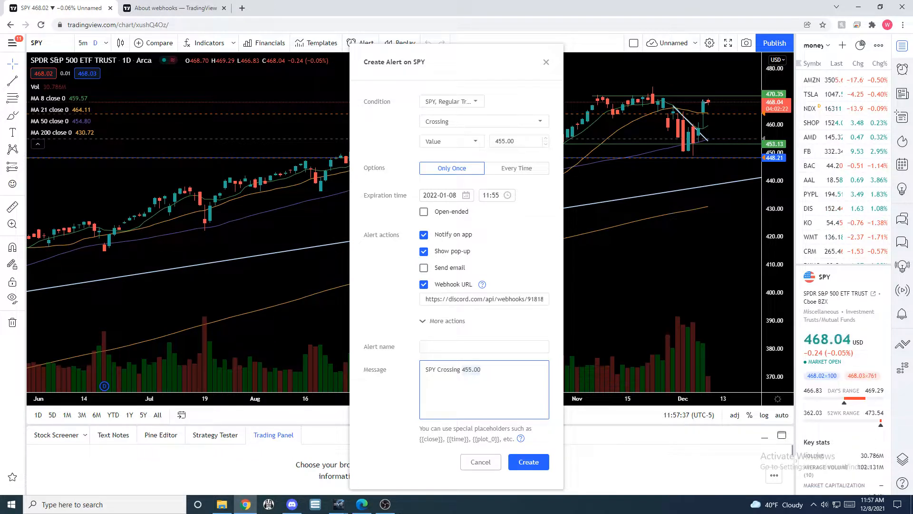
{"action": "type", "text": "{{close"}
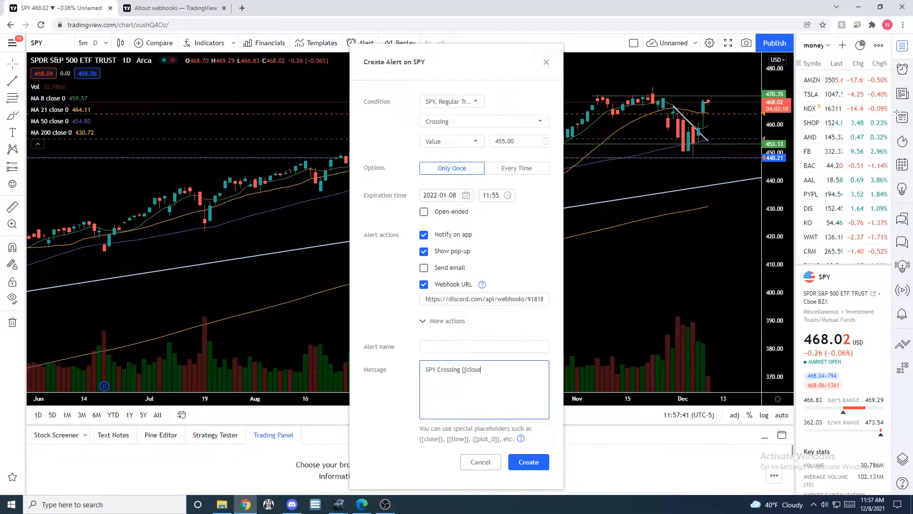
{"action": "type", "text": "}} with V"}
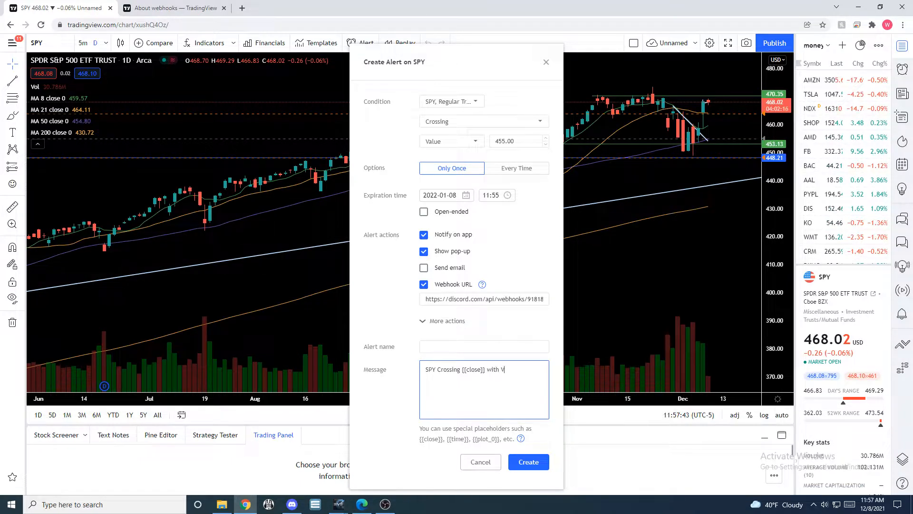
{"action": "type", "text": "olume:"}
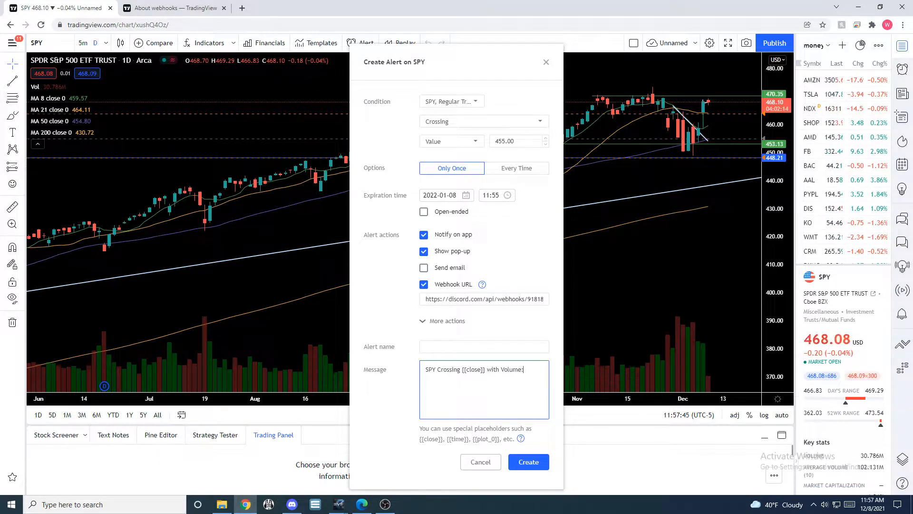
{"action": "type", "text": " {{volume"}
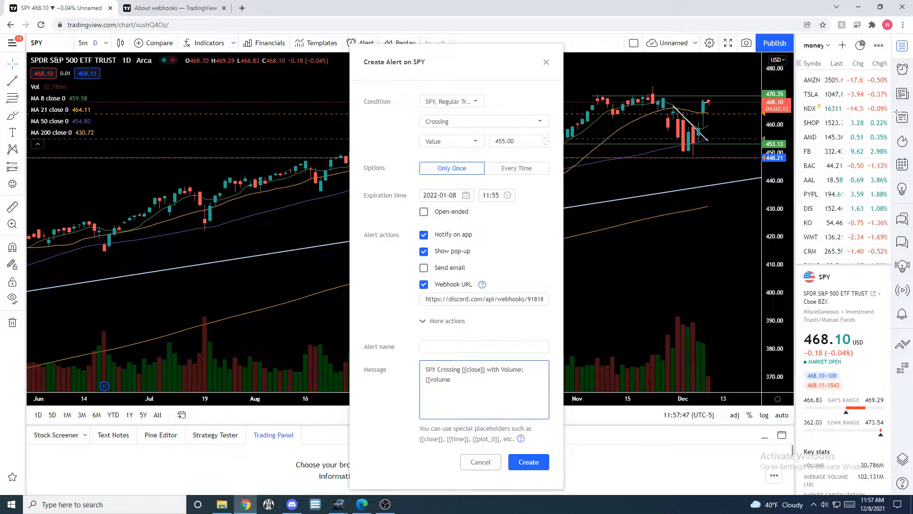
{"action": "type", "text": "}"}
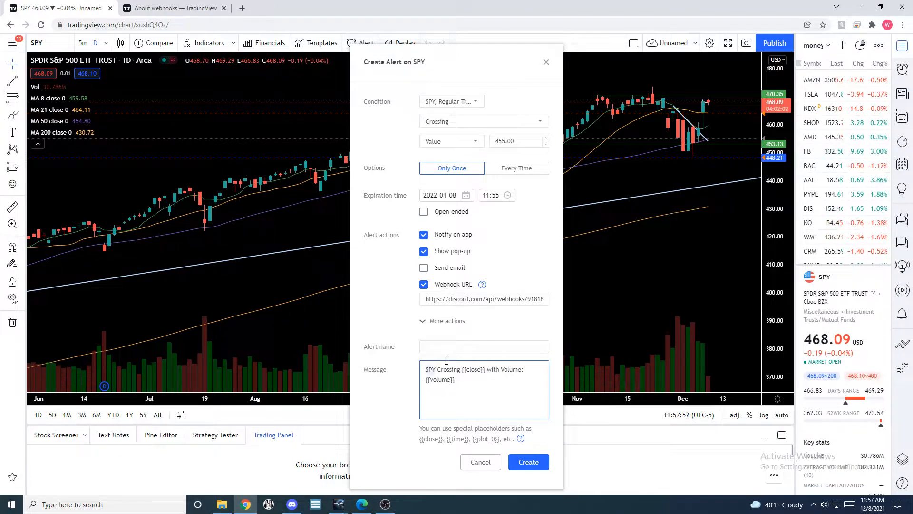
Replace the word SPY at the start of the alert message with the {{ticker}} placeholder.
{"action": "double_click", "coordinate": [420, 371]}
{"action": "type", "text": "{to"}
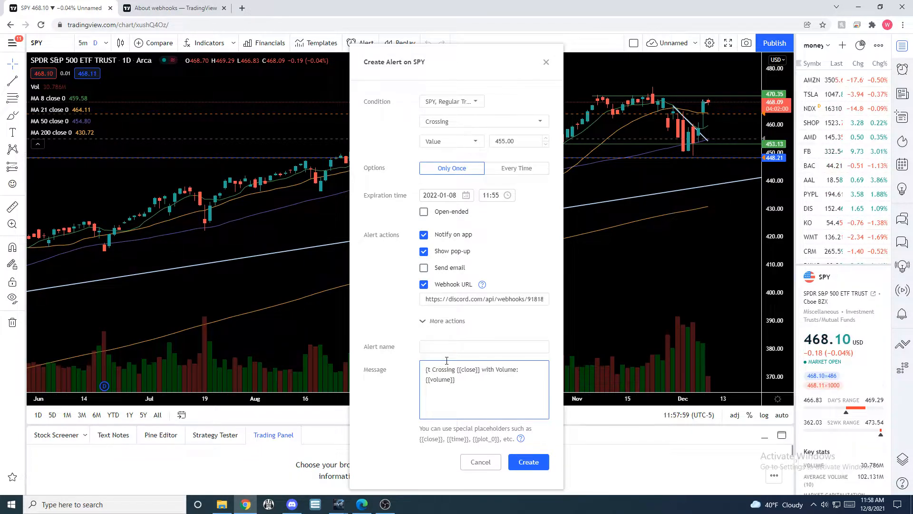
{"action": "key", "text": "BackSpace"}
{"action": "key", "text": "BackSpace"}
{"action": "type", "text": "{ticker}}"}
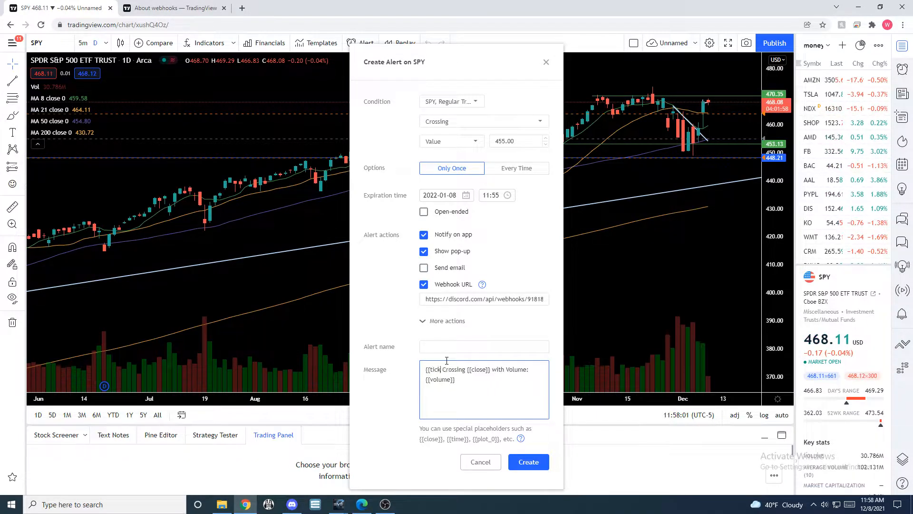
{"action": "type", "text": "}"}
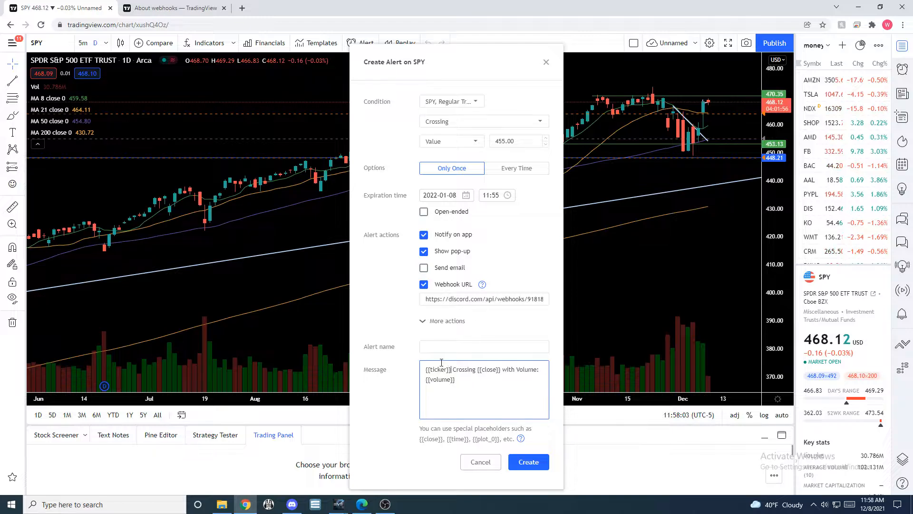
Review the help article on placeholders available for alert messages, and return to the alert's message.
{"action": "left_click", "coordinate": [520, 438]}
{"action": "scroll", "coordinate": [643, 317], "scroll_direction": "down", "scroll_amount": 2}
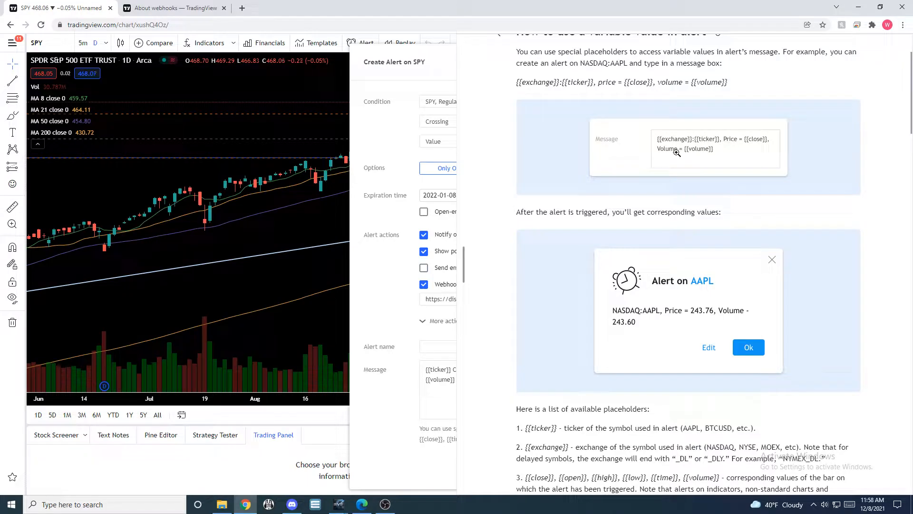
{"action": "scroll", "coordinate": [638, 242], "scroll_direction": "down", "scroll_amount": 7}
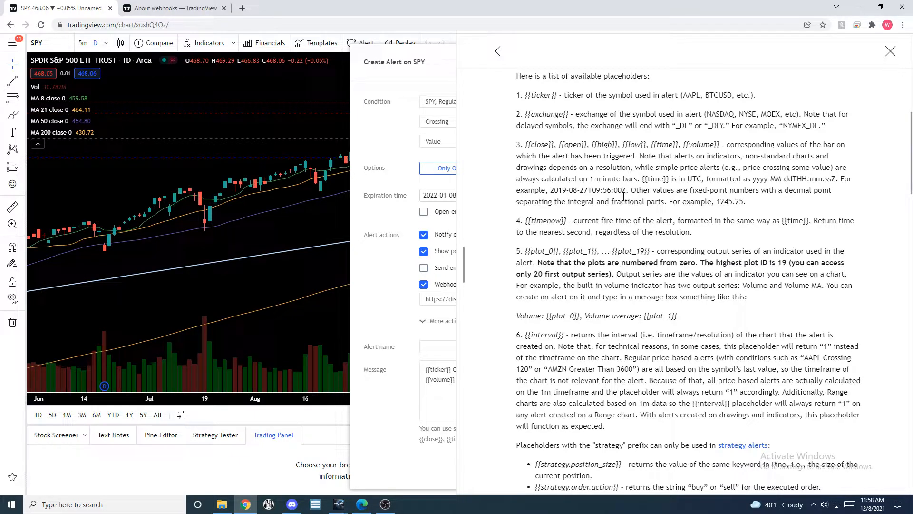
{"action": "scroll", "coordinate": [623, 199], "scroll_direction": "down", "scroll_amount": 3}
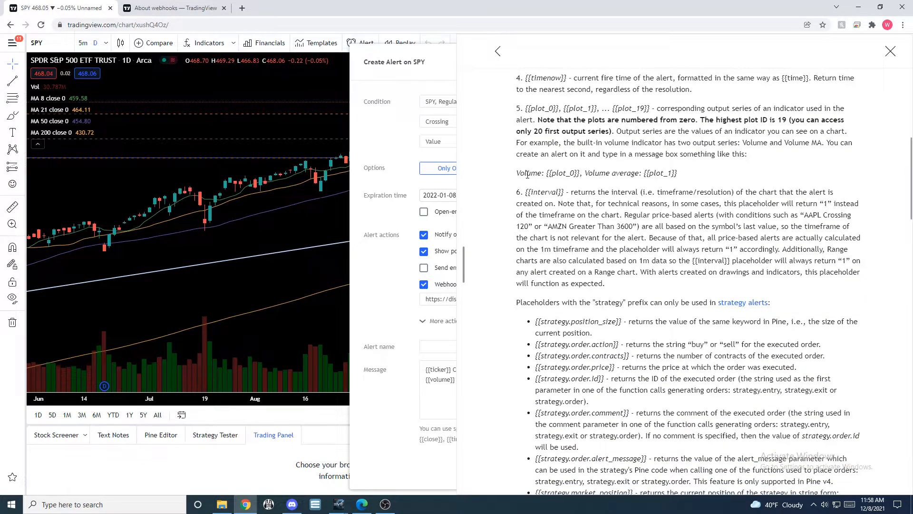
{"action": "scroll", "coordinate": [552, 202], "scroll_direction": "down", "scroll_amount": 3}
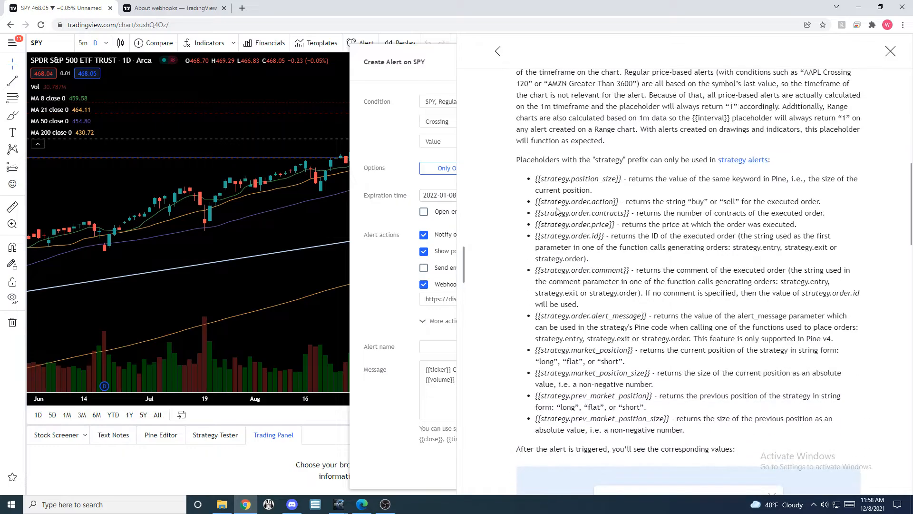
{"action": "scroll", "coordinate": [564, 250], "scroll_direction": "down", "scroll_amount": 3}
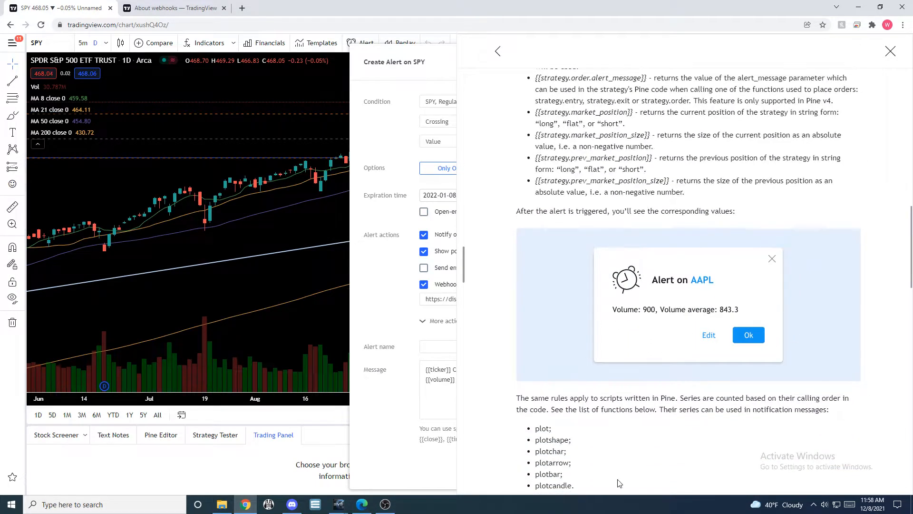
{"action": "scroll", "coordinate": [590, 423], "scroll_direction": "down", "scroll_amount": 4}
{"action": "scroll", "coordinate": [590, 424], "scroll_direction": "down", "scroll_amount": 2}
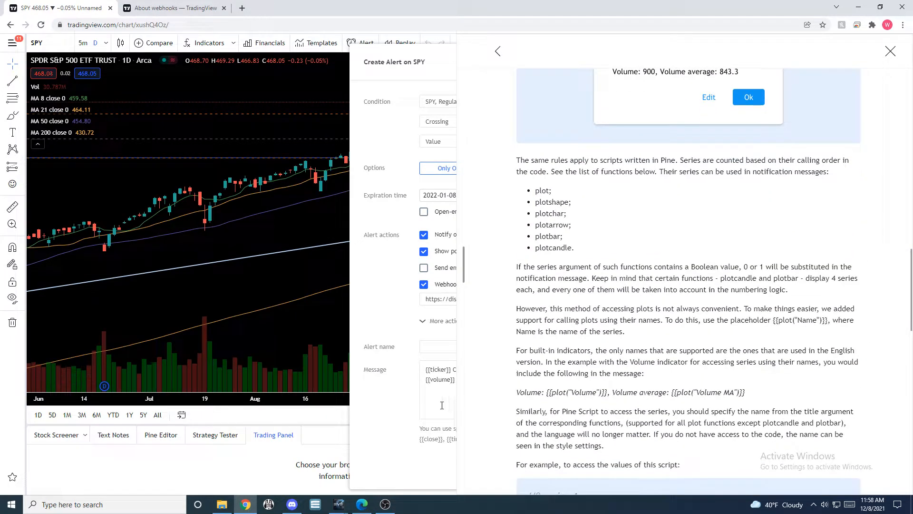
{"action": "scroll", "coordinate": [582, 402], "scroll_direction": "down", "scroll_amount": 5}
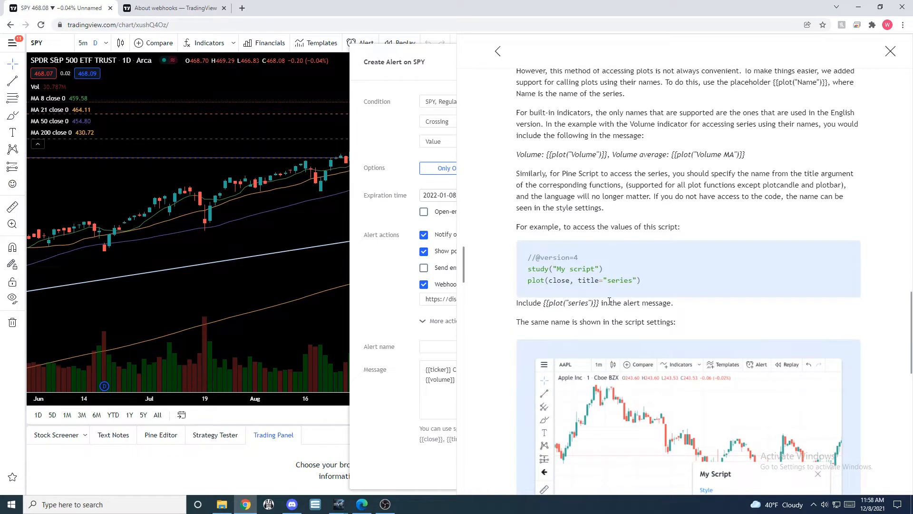
{"action": "left_click", "coordinate": [451, 392]}
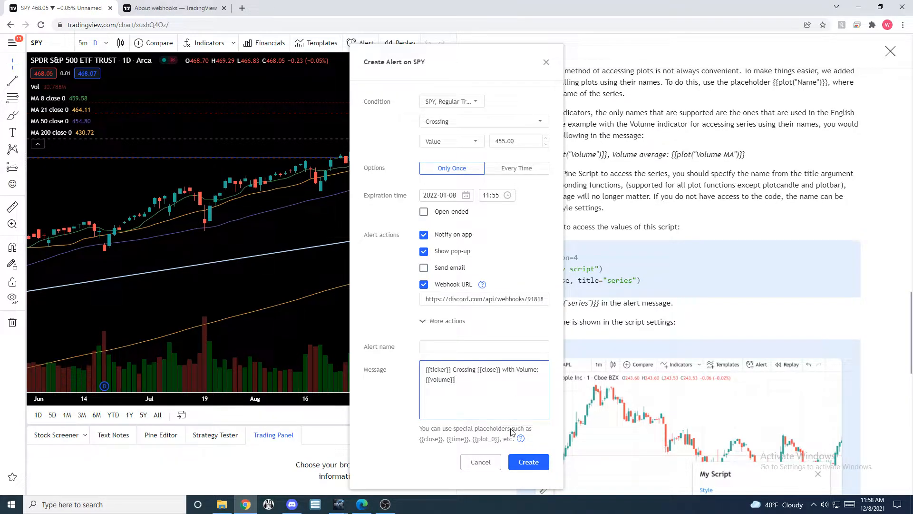
Keep the SPY alert's Crossing condition, set it to trigger Only Once, and make its expiration open-ended.
{"action": "left_click", "coordinate": [442, 122]}
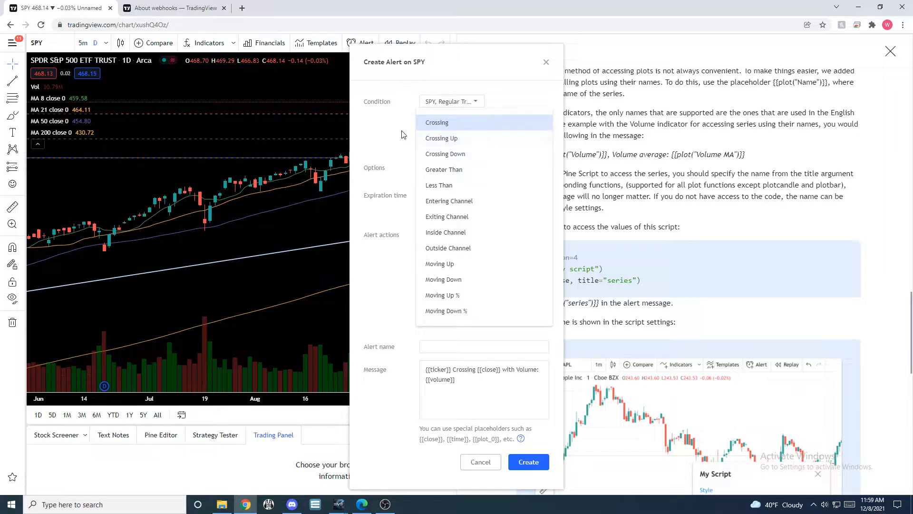
{"action": "left_click", "coordinate": [390, 162]}
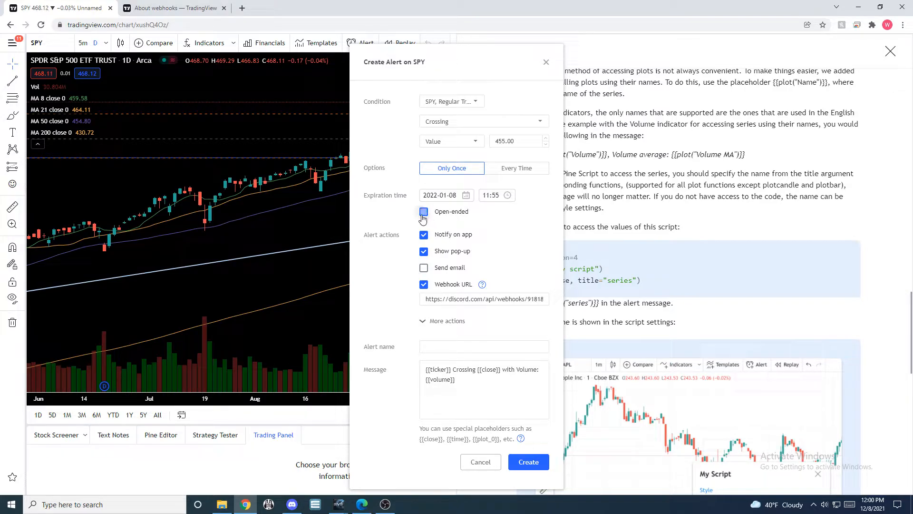
{"action": "left_click", "coordinate": [422, 217]}
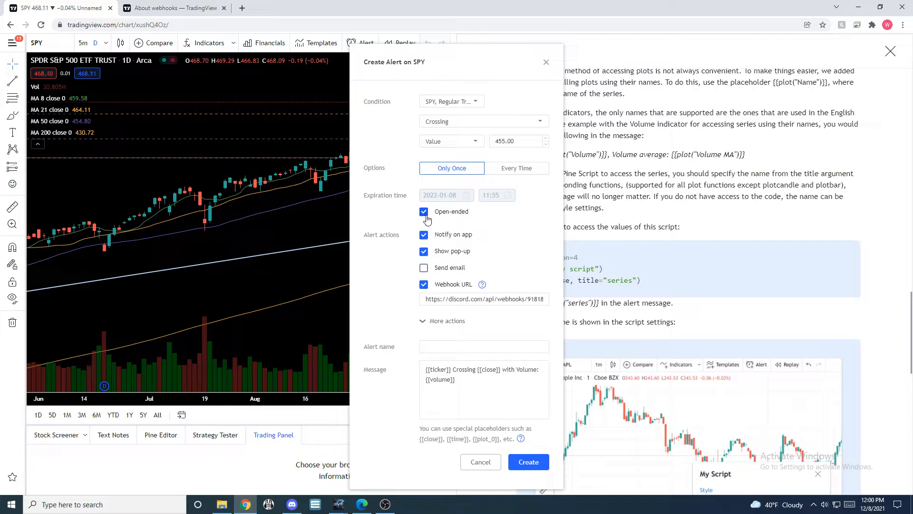
{"action": "left_click", "coordinate": [509, 170]}
{"action": "left_click", "coordinate": [464, 174]}
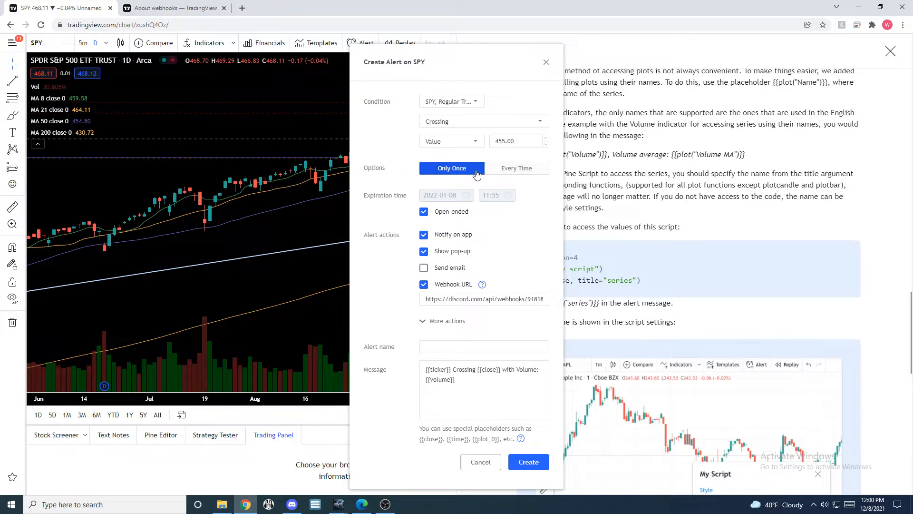
{"action": "left_click", "coordinate": [422, 212]}
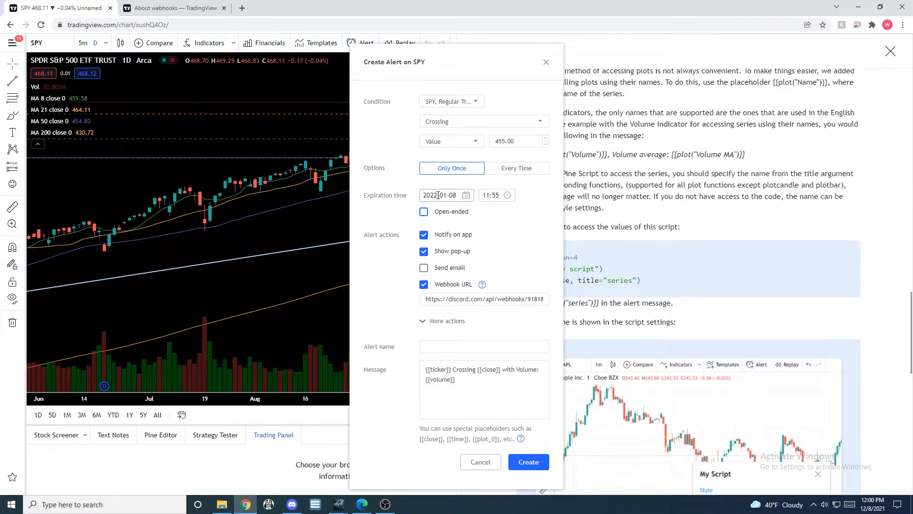
{"action": "left_click", "coordinate": [423, 211]}
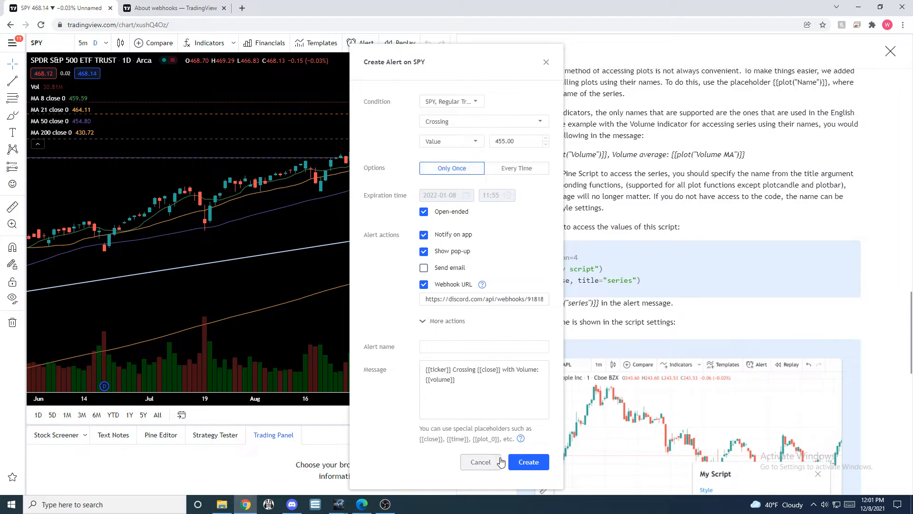
Name the alert "Spy Crossing 455", leaving its placeholder message as written.
{"action": "left_click", "coordinate": [449, 370]}
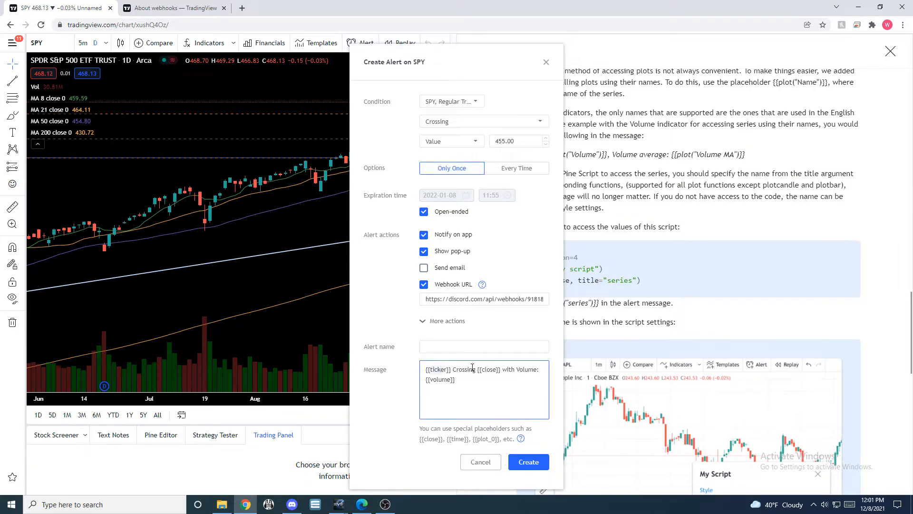
{"action": "double_click", "coordinate": [533, 371]}
{"action": "left_click", "coordinate": [530, 393]}
{"action": "left_click", "coordinate": [440, 347]}
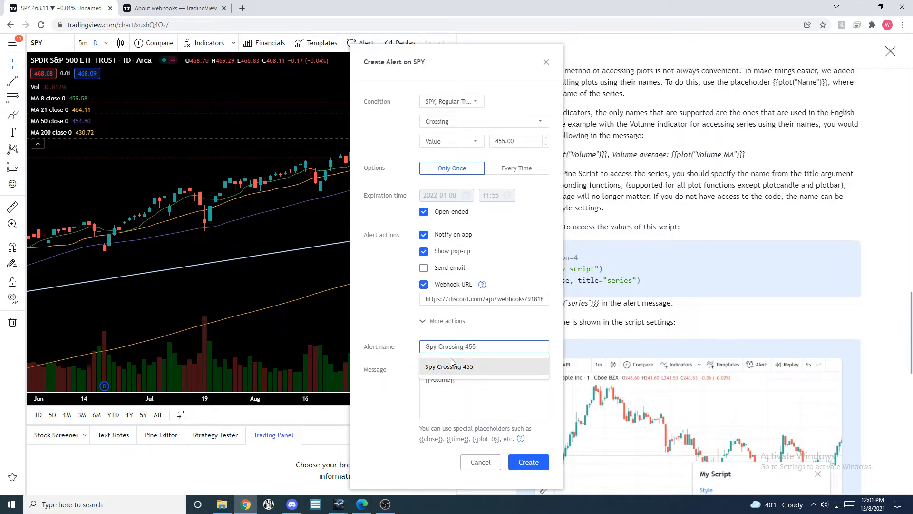
{"action": "left_click", "coordinate": [450, 362]}
{"action": "left_click", "coordinate": [484, 383]}
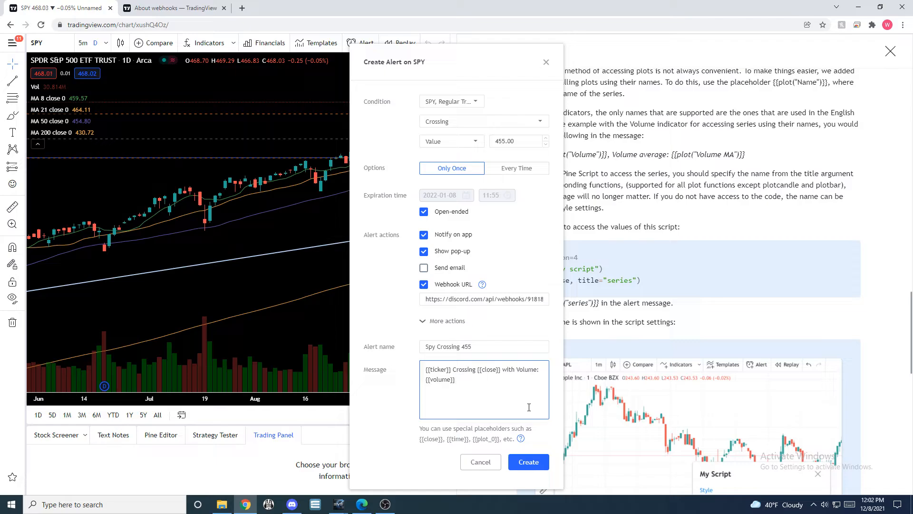
Create the SPY alert and, with the help article closed, show the list of alerts beside the chart.
{"action": "left_click", "coordinate": [527, 462]}
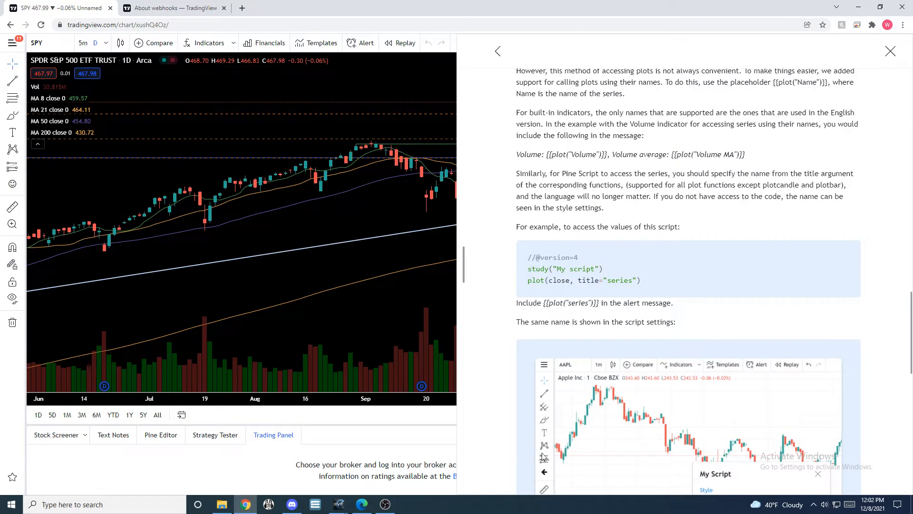
{"action": "left_click", "coordinate": [888, 50]}
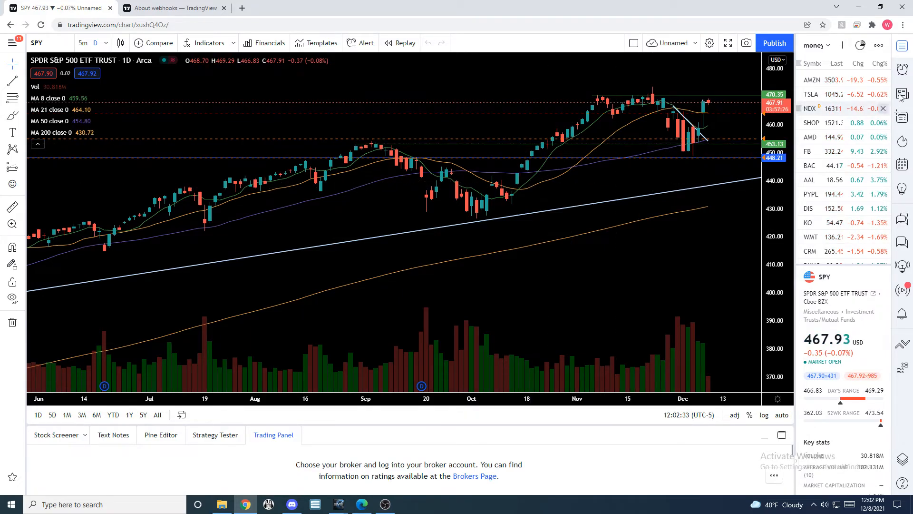
{"action": "left_click", "coordinate": [902, 68]}
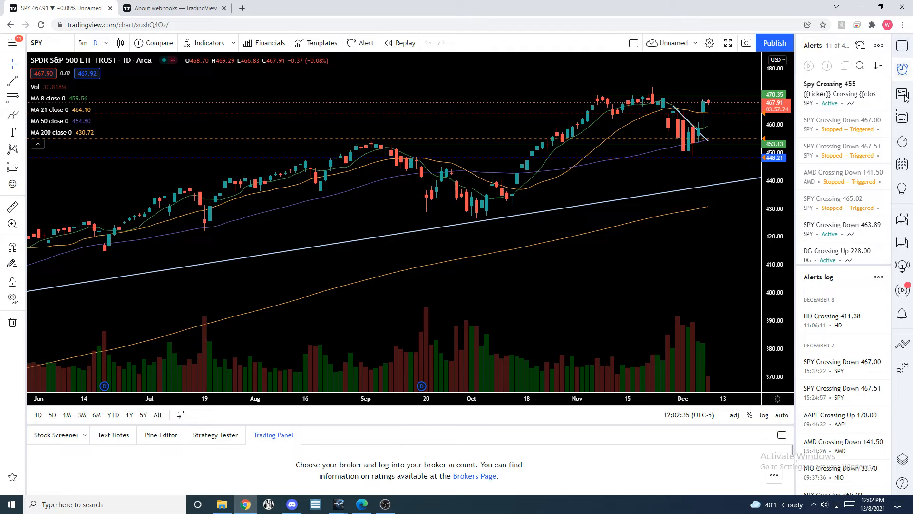